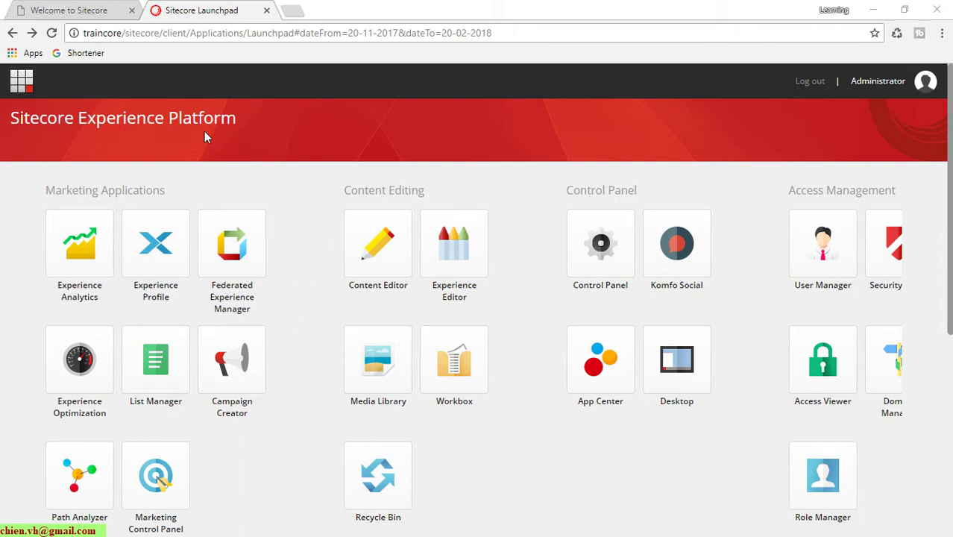
Highlight the Marketing Applications and Content Editing category headings on the Launchpad.
scroll(310, 257, down, 1)
scroll(312, 258, up, 1)
drag(166, 192, 53, 201)
click(204, 167)
drag(340, 195, 432, 195)
click(465, 182)
Scroll down to the lower Launchpad groups and drag-select across them.
scroll(555, 338, down, 1)
drag(486, 488, 581, 484)
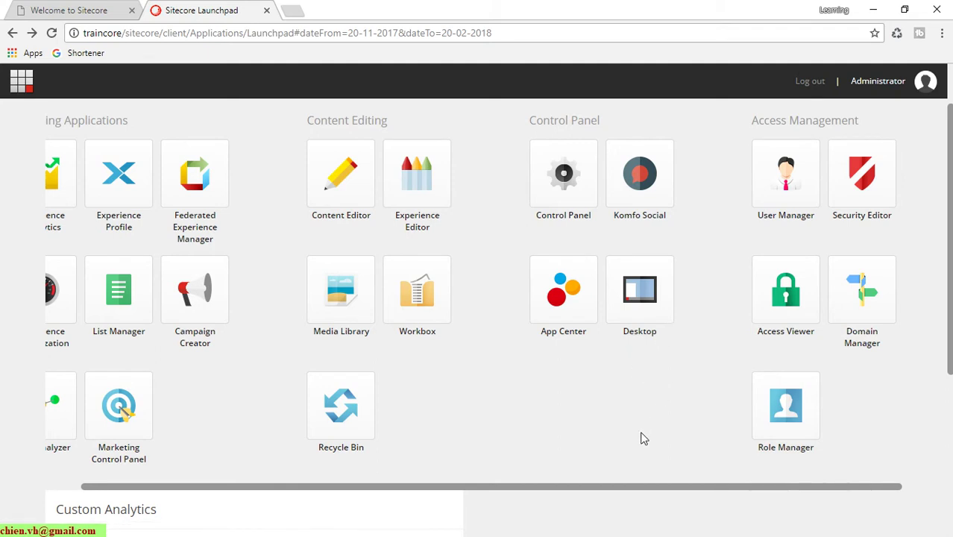
scroll(681, 403, up, 1)
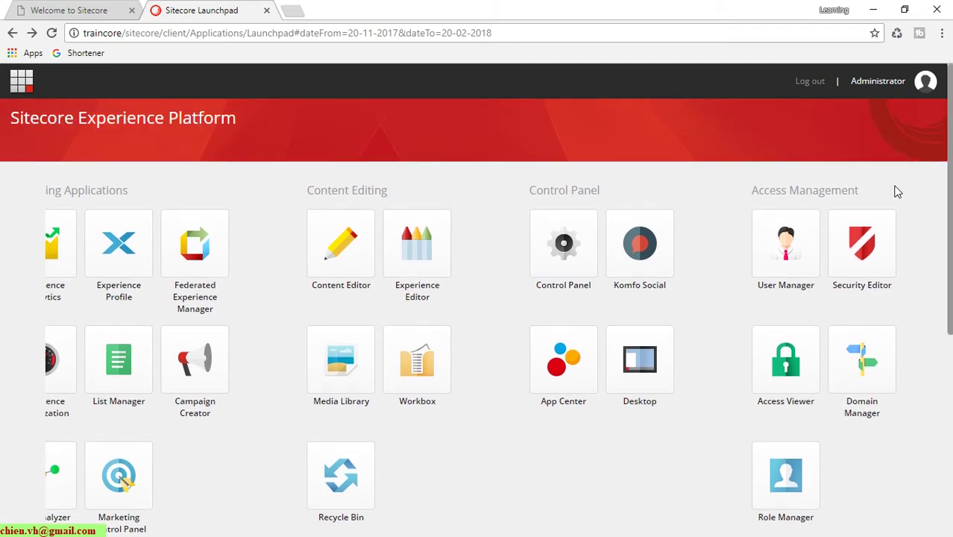
scroll(918, 190, down, 1)
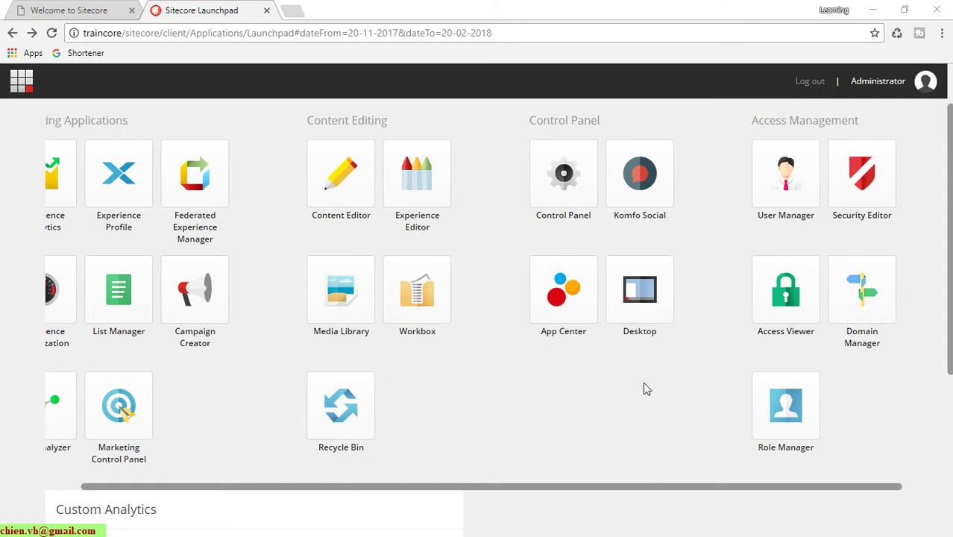
click(643, 302)
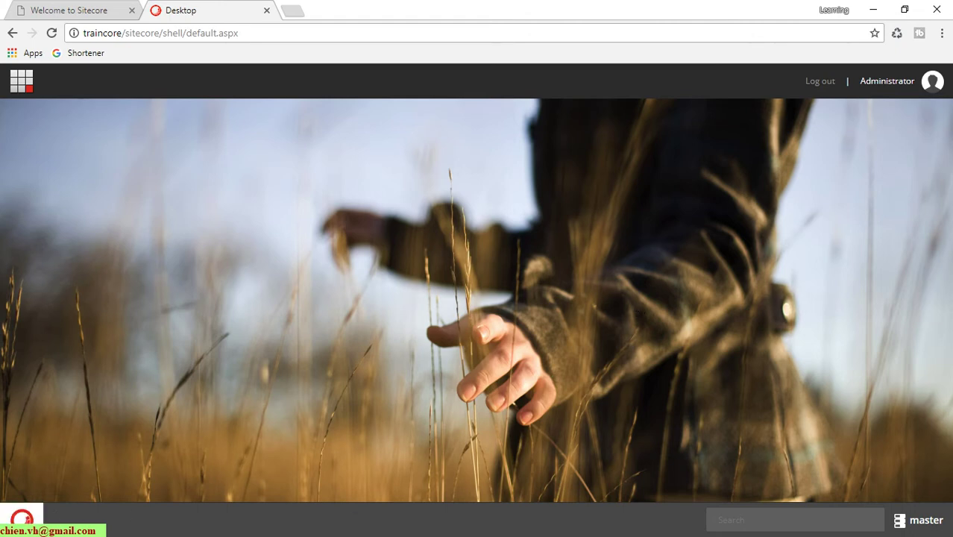
click(22, 520)
click(23, 520)
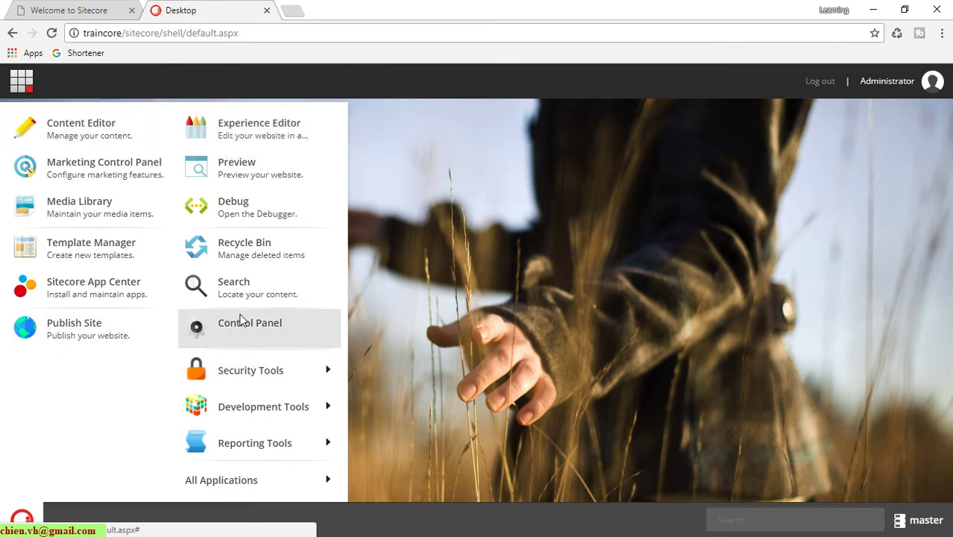
click(385, 526)
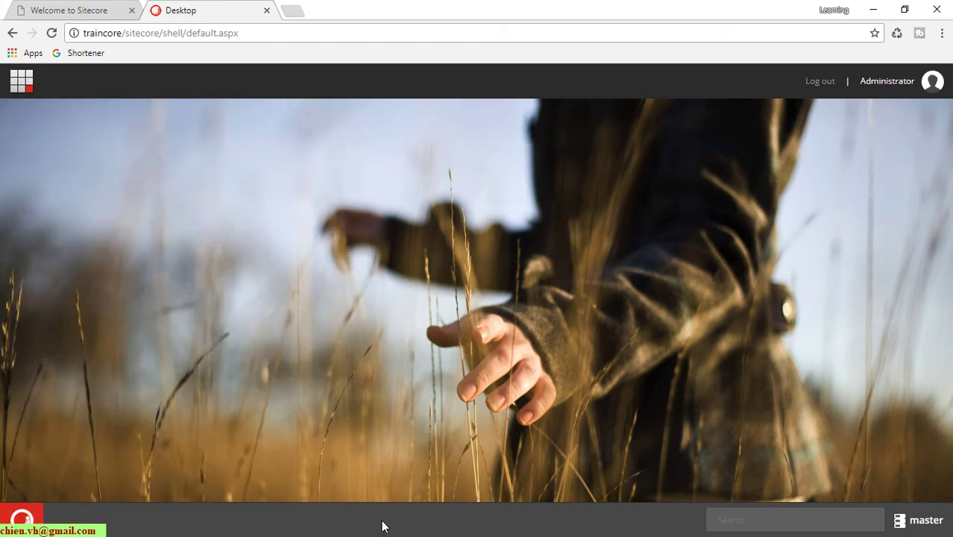
Show the core, master and web databases from the taskbar's master database switcher.
click(941, 524)
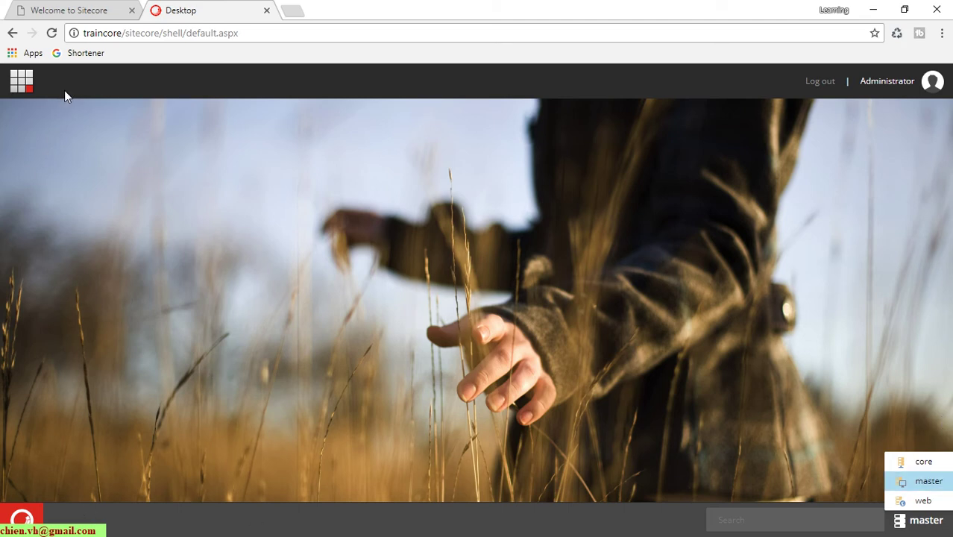
Go back to the Launchpad and launch the Content Editor to view the Home item's fields.
click(23, 80)
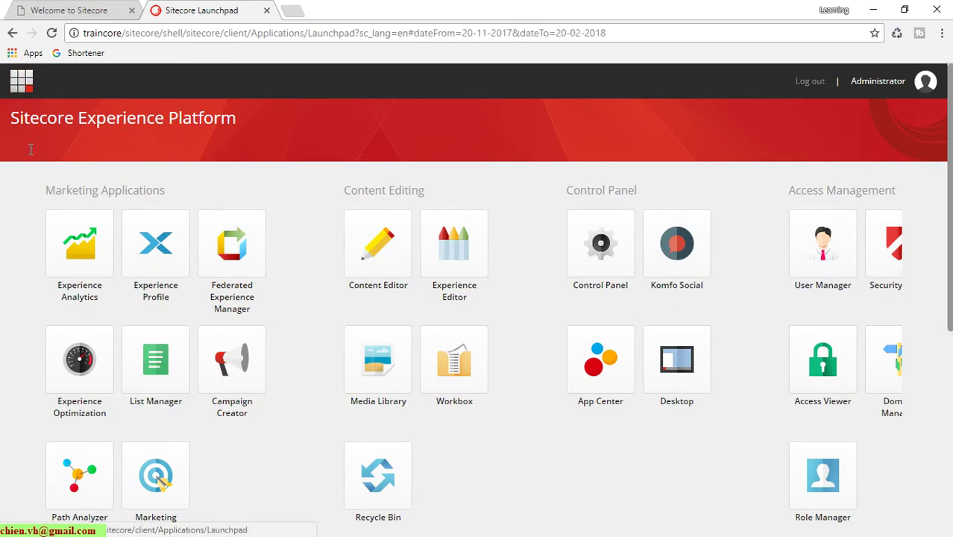
scroll(619, 440, down, 3)
scroll(615, 448, up, 3)
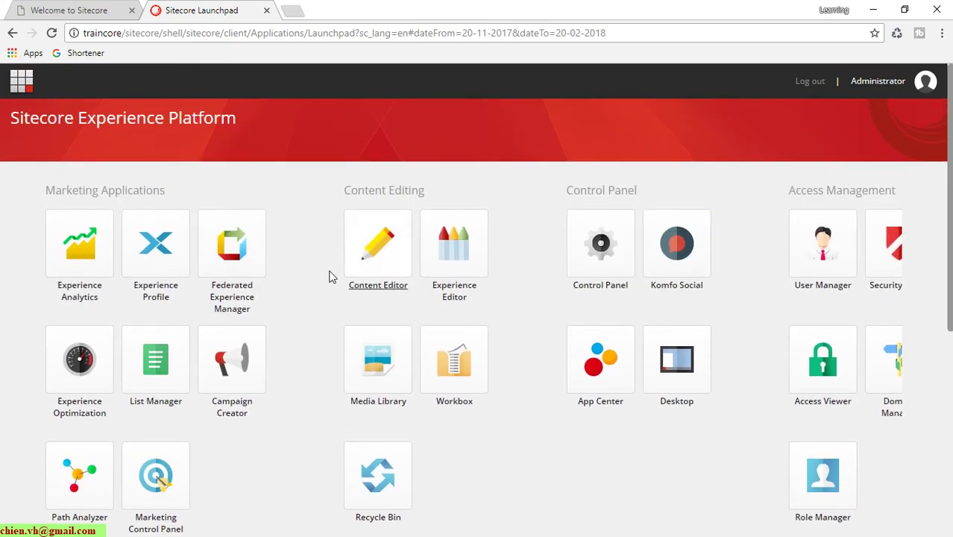
click(386, 247)
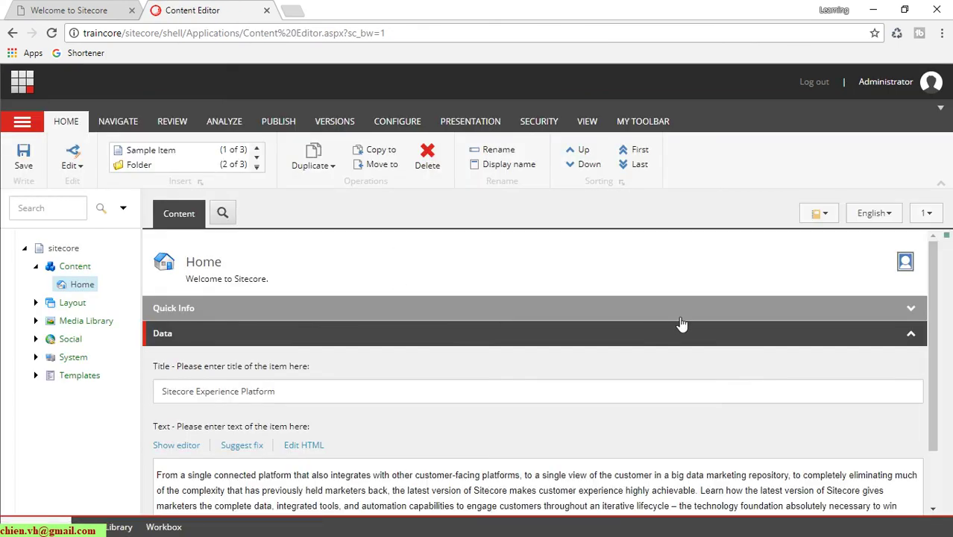
scroll(760, 340, down, 1)
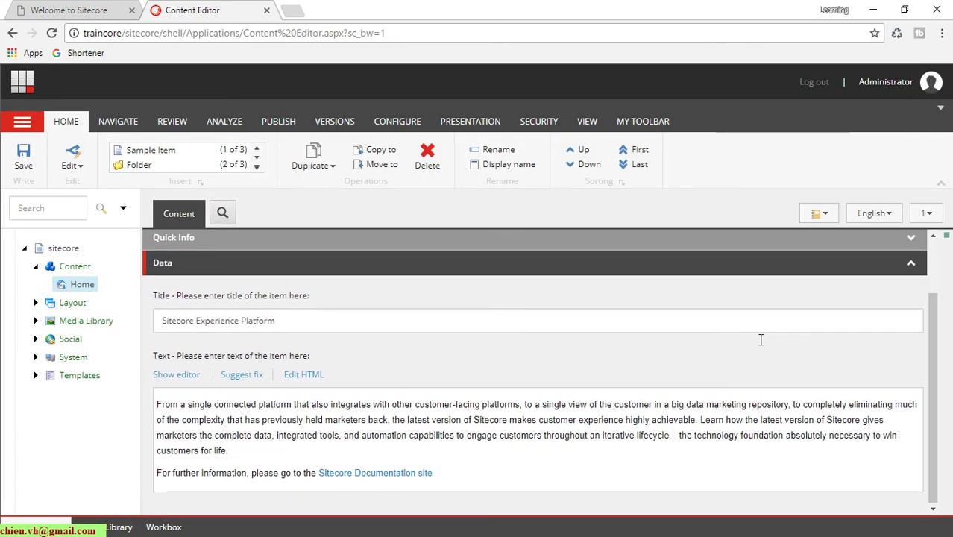
Open the Home item's Text field in the Rich Text Editor, then close it.
double_click(167, 406)
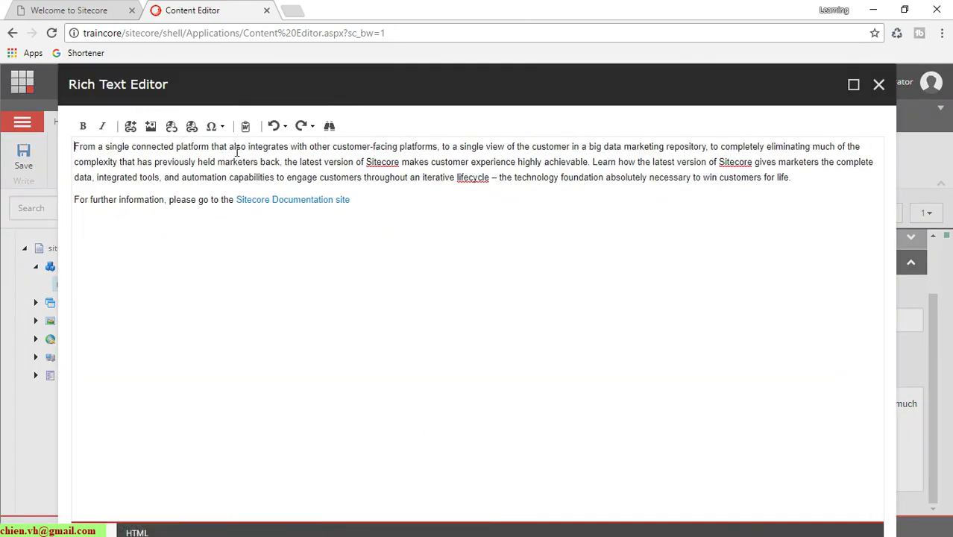
click(884, 87)
click(231, 444)
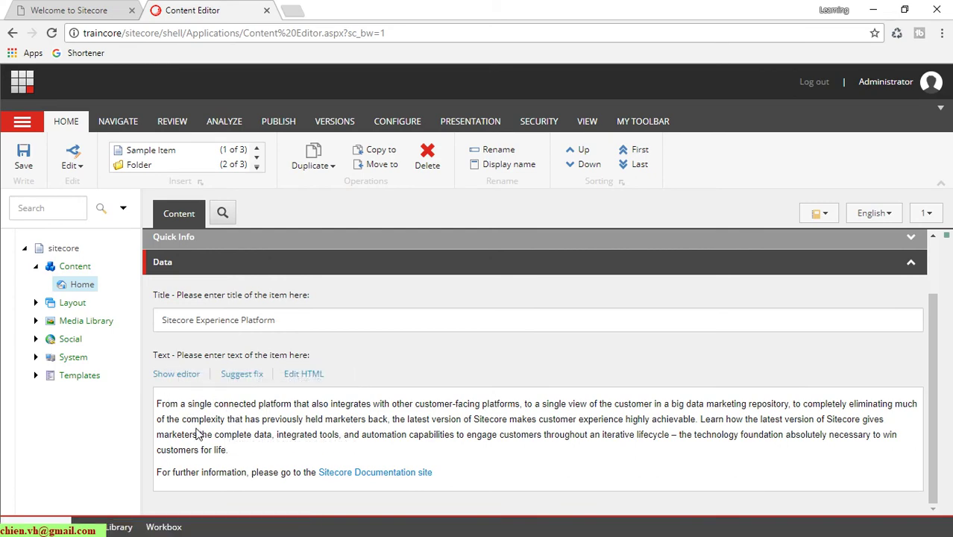
Reopen the Home text for rich editing and move the live 'Welcome to Sitecore' tab second.
double_click(171, 405)
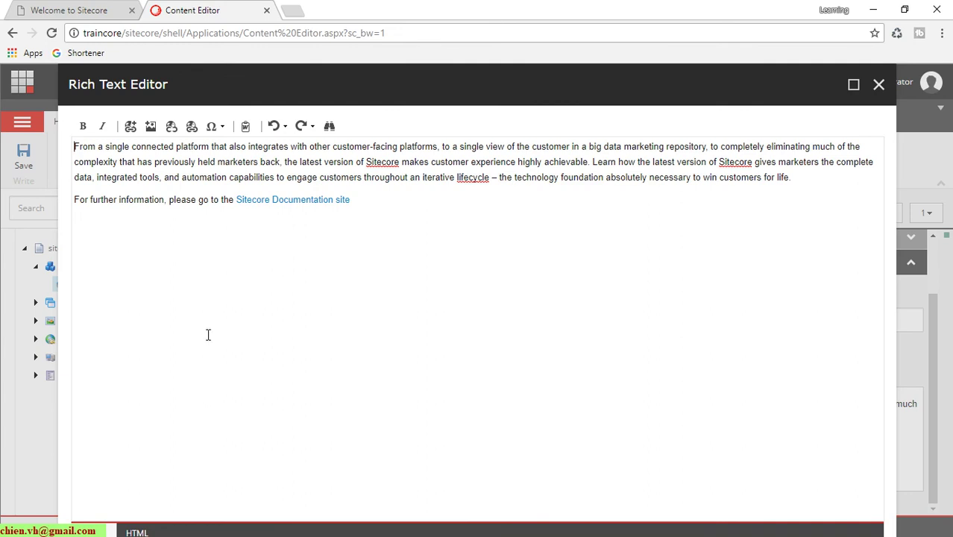
click(88, 11)
drag(88, 12, 216, 11)
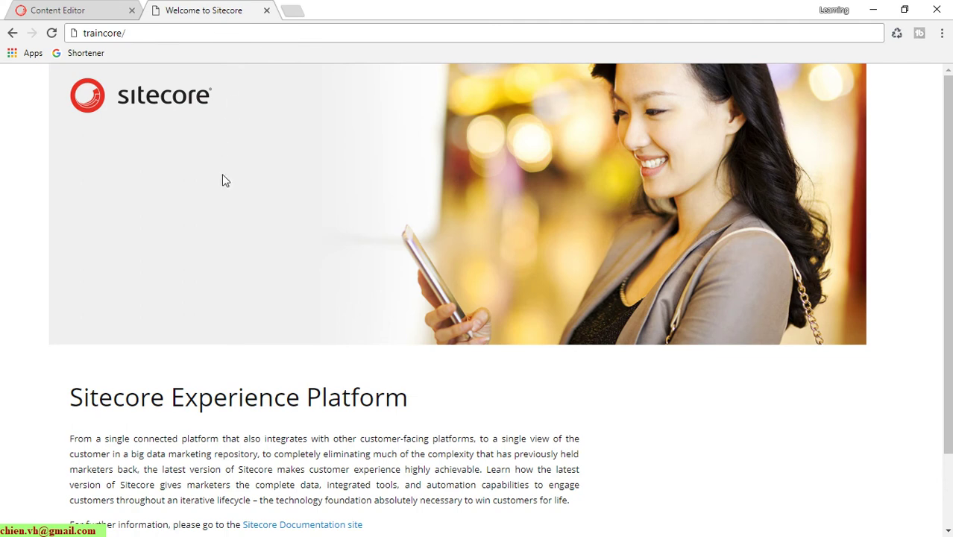
Select the live homepage heading and paragraph to compare them with the Home item.
scroll(237, 217, down, 2)
scroll(186, 384, up, 2)
drag(69, 403, 629, 502)
click(629, 503)
scroll(623, 496, down, 2)
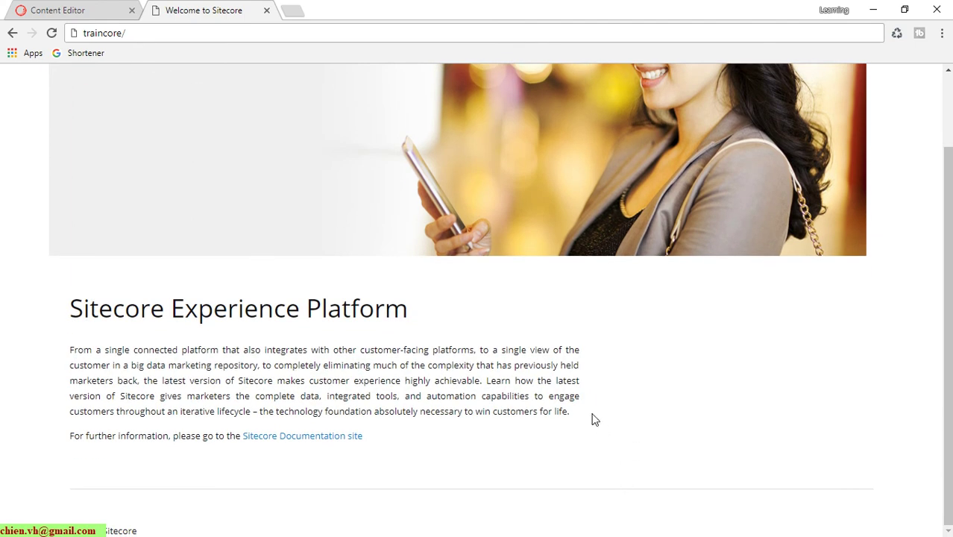
drag(594, 417, 69, 309)
Close the Rich Text Editor in the Content Editor tab and review the unchanged Title and Text fields.
click(336, 312)
click(66, 10)
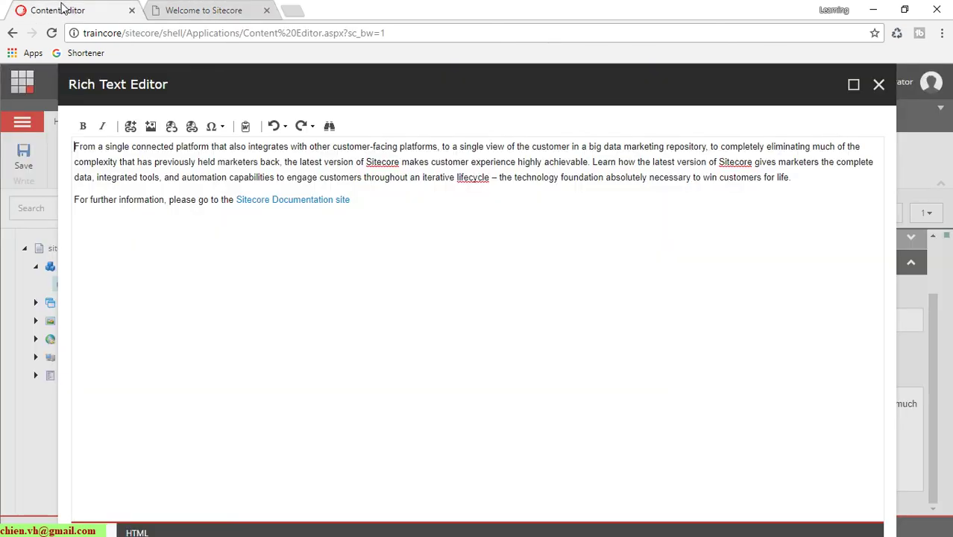
click(879, 84)
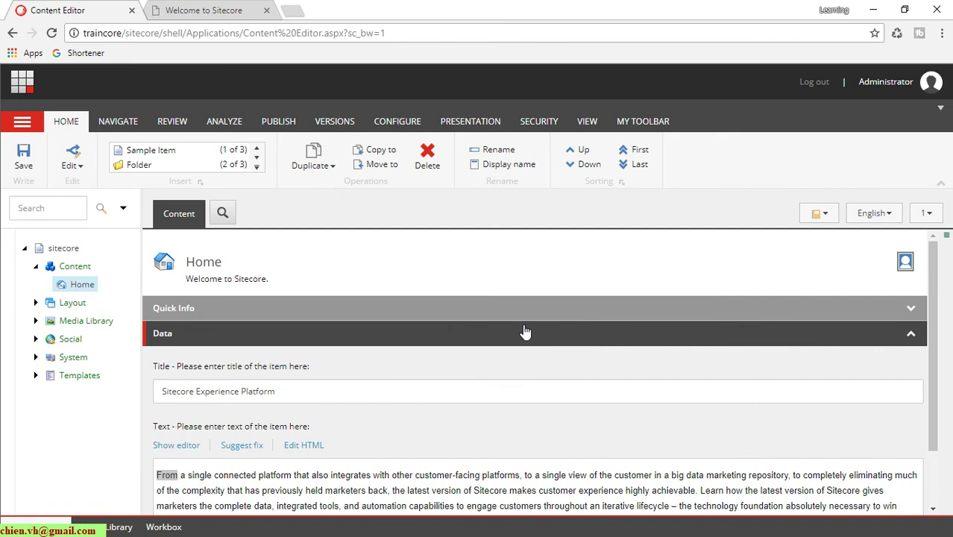
scroll(497, 330, down, 1)
scroll(492, 399, up, 1)
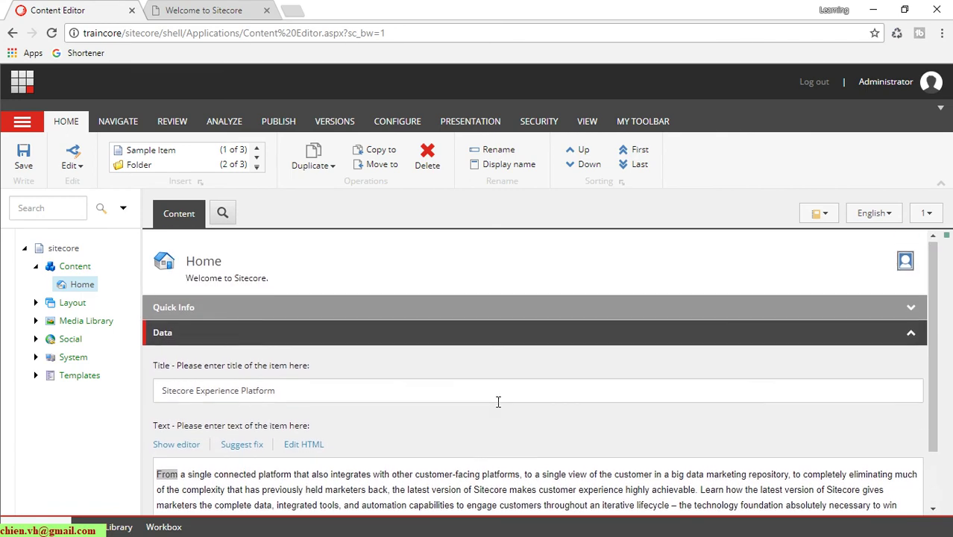
scroll(489, 398, down, 1)
scroll(489, 406, up, 1)
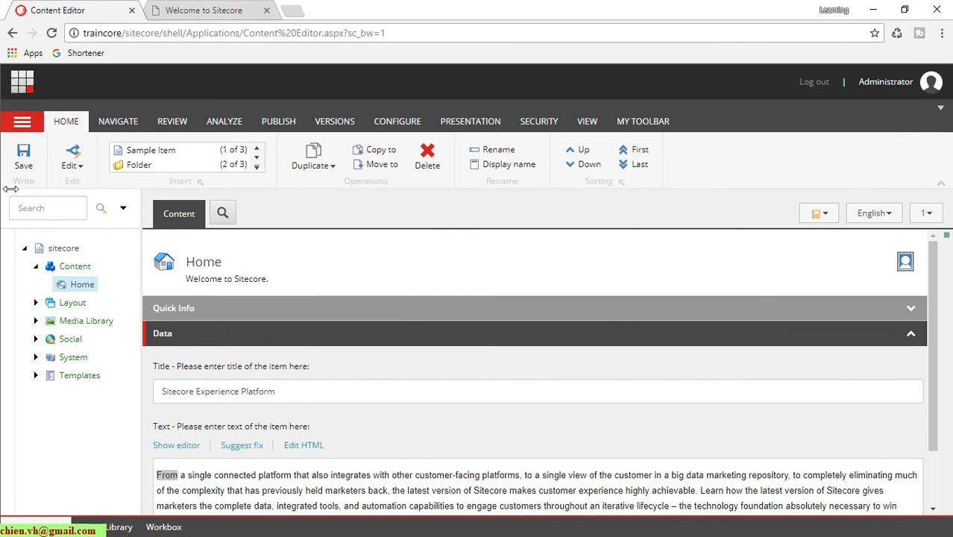
Use the top-left grid icon to bring the Launchpad back in the first tab.
click(29, 85)
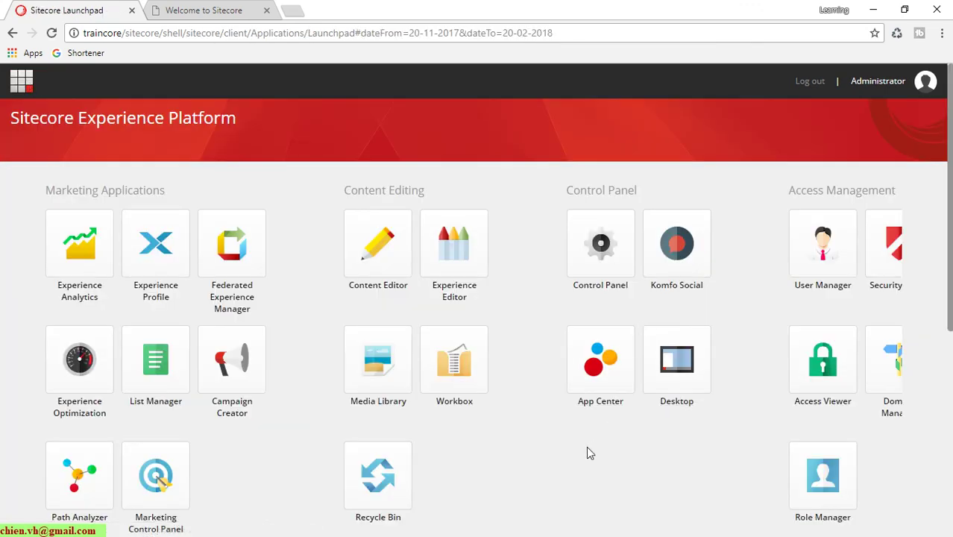
scroll(531, 502, down, 4)
scroll(527, 498, up, 3)
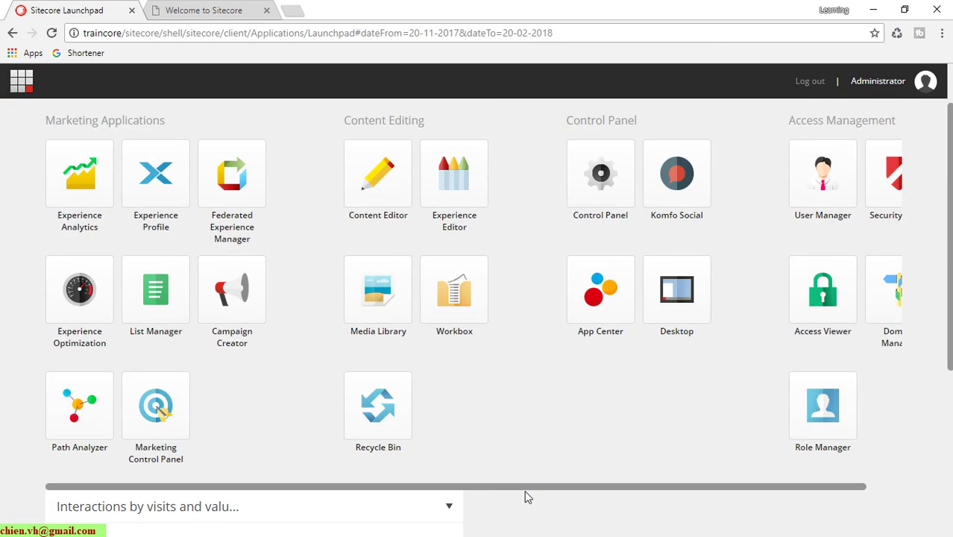